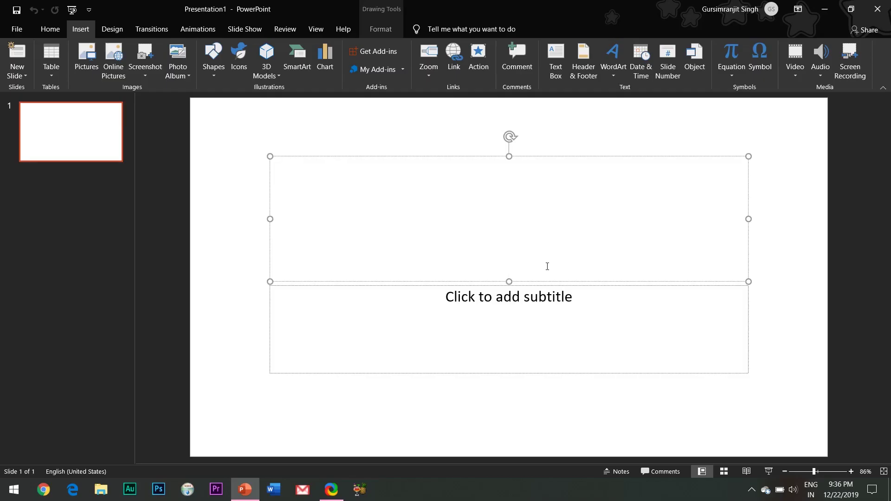
pyautogui.write('MERRY')
# - Split the title into MERRY / CHRISTMAS lines, bold it, and delete the empty subtitle placeholder
pyautogui.press('Return')
pyautogui.write('CHRISTMAS')
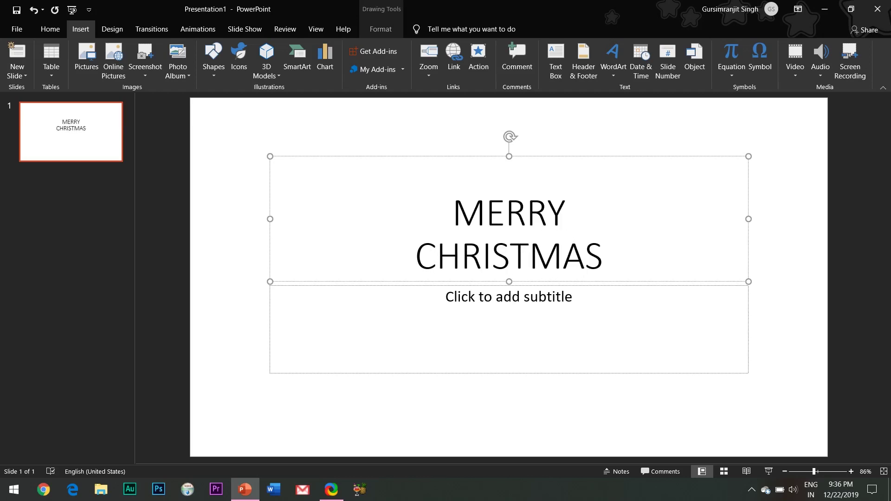
pyautogui.hotkey('ctrl', 'a')
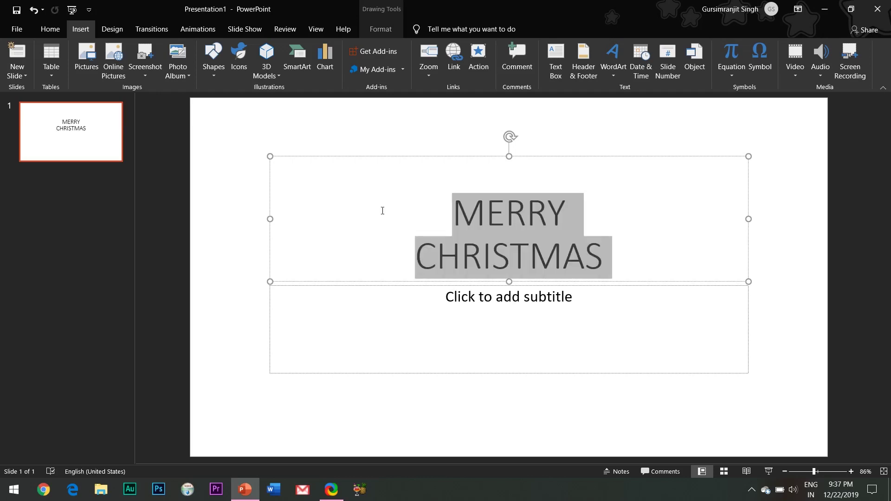
pyautogui.click(51, 28)
pyautogui.click(187, 72)
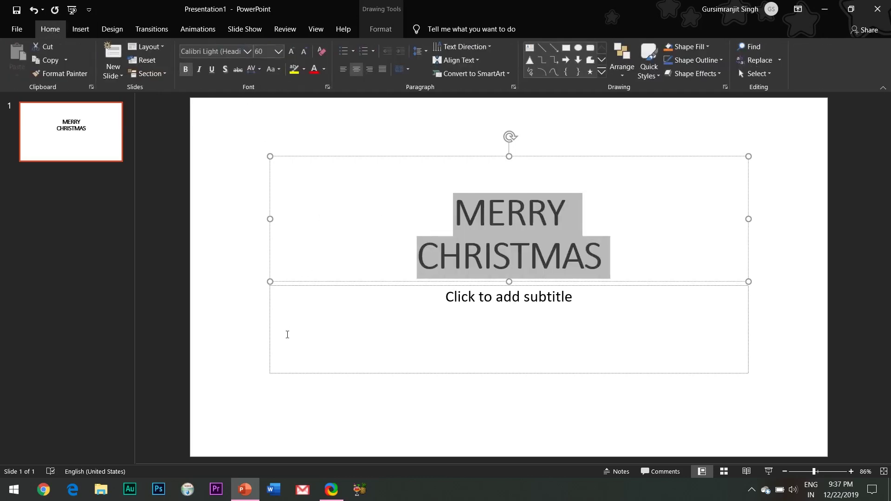
pyautogui.press('Left')
pyautogui.click(80, 28)
# - Draw a small oval circle just left of the title
pyautogui.click(214, 66)
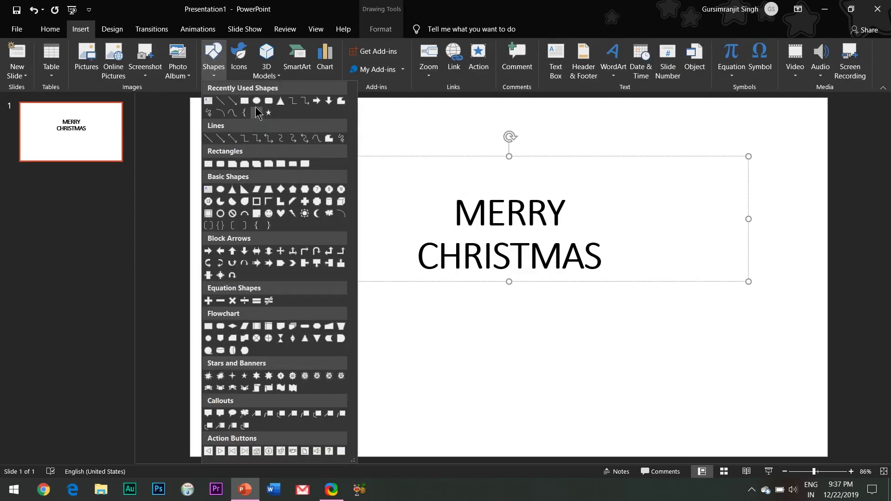
pyautogui.click(257, 113)
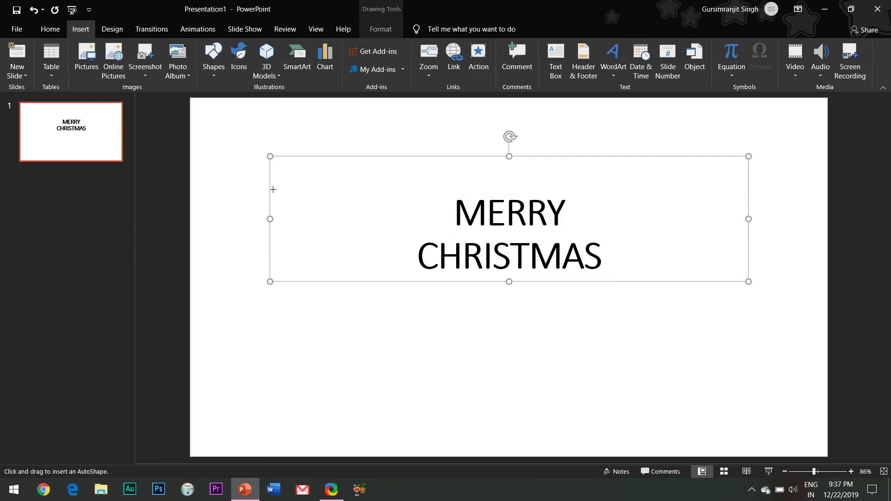
pyautogui.click(285, 201)
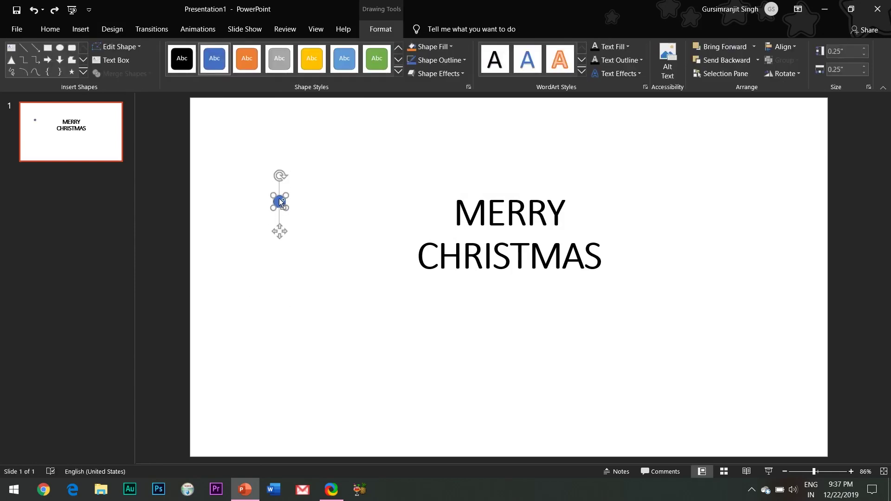
# - Ctrl-drag circle copies along the top, sides and bottom to frame the title
pyautogui.moveTo(280, 200)
pyautogui.mouseDown()
pyautogui.moveTo(284, 182)
pyautogui.moveTo(301, 186)
pyautogui.mouseUp()
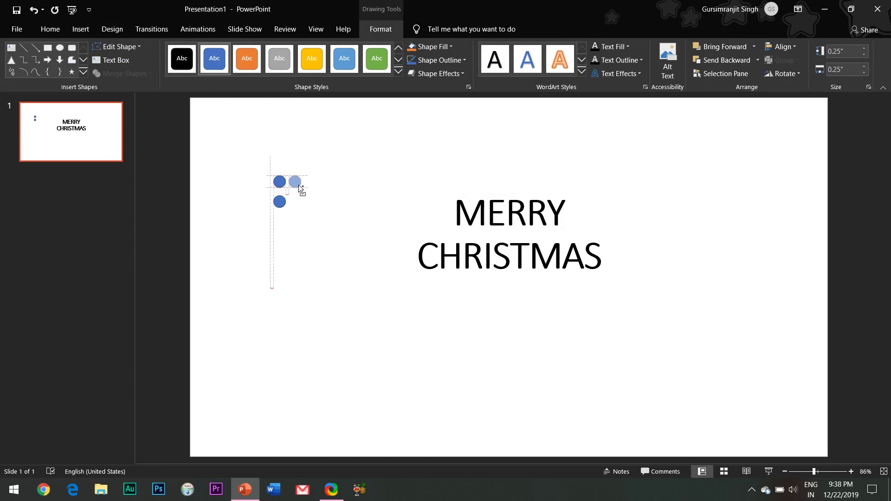
pyautogui.moveTo(301, 186)
pyautogui.mouseDown()
pyautogui.moveTo(341, 197)
pyautogui.moveTo(504, 190)
pyautogui.moveTo(501, 183)
pyautogui.moveTo(736, 182)
pyautogui.moveTo(739, 284)
pyautogui.moveTo(700, 284)
pyautogui.mouseUp()
pyautogui.moveTo(700, 284)
pyautogui.mouseDown()
pyautogui.moveTo(465, 298)
pyautogui.moveTo(388, 281)
pyautogui.moveTo(348, 289)
pyautogui.moveTo(315, 282)
pyautogui.moveTo(310, 342)
pyautogui.moveTo(318, 282)
pyautogui.moveTo(318, 311)
pyautogui.moveTo(281, 288)
pyautogui.moveTo(281, 243)
pyautogui.mouseUp()
pyautogui.click(348, 289)
pyautogui.click(372, 334)
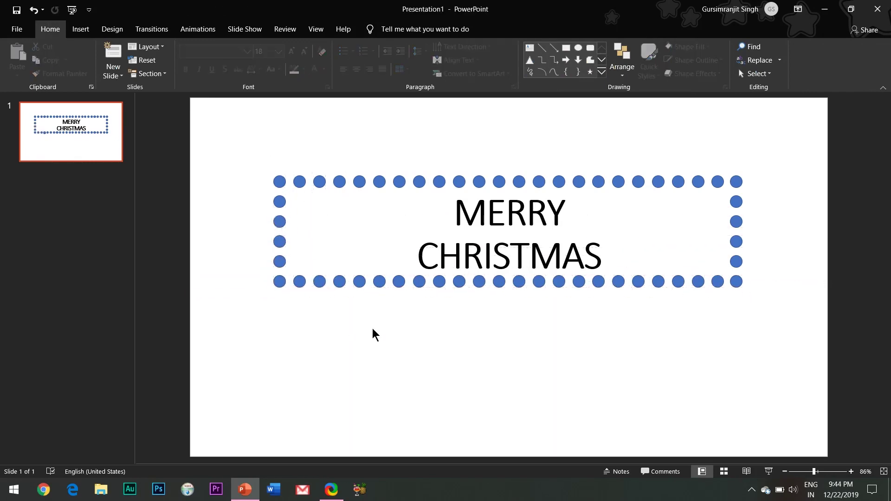
pyautogui.doubleClick(50, 31)
# - Pin the ribbon open again and browse the Transitions, Animations, Insert and Home tabs
pyautogui.click(51, 30)
pyautogui.click(883, 87)
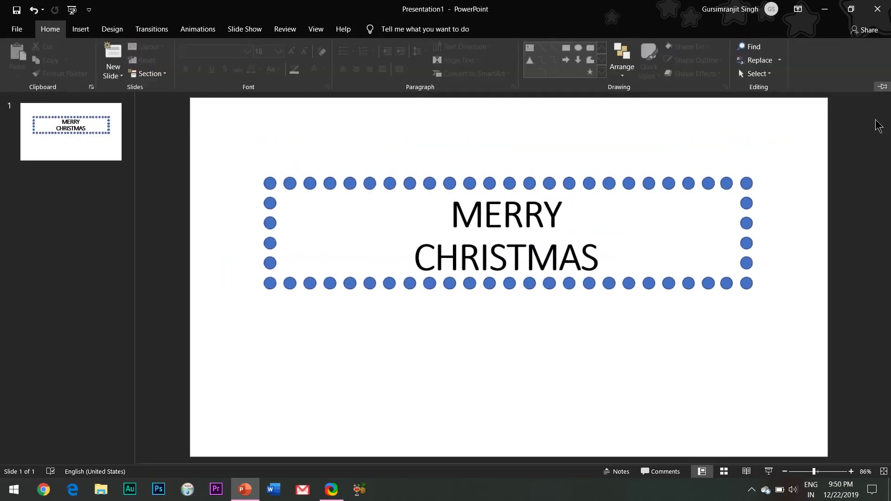
pyautogui.click(149, 73)
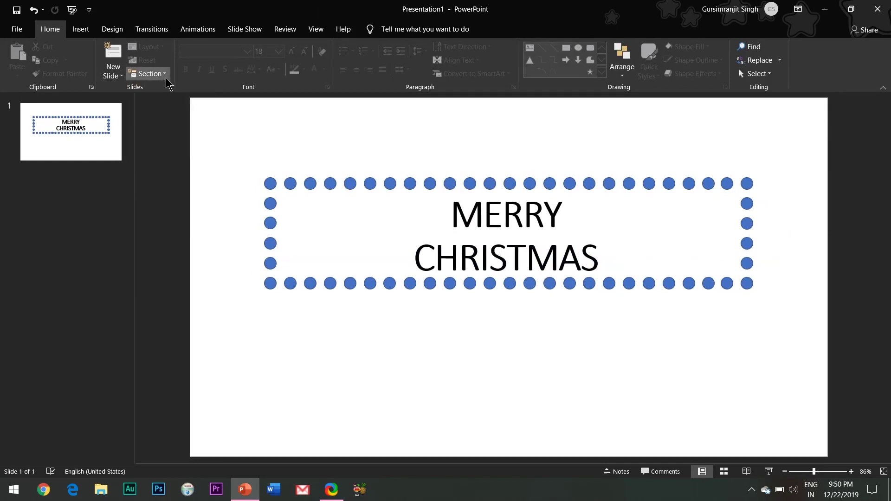
pyautogui.click(148, 73)
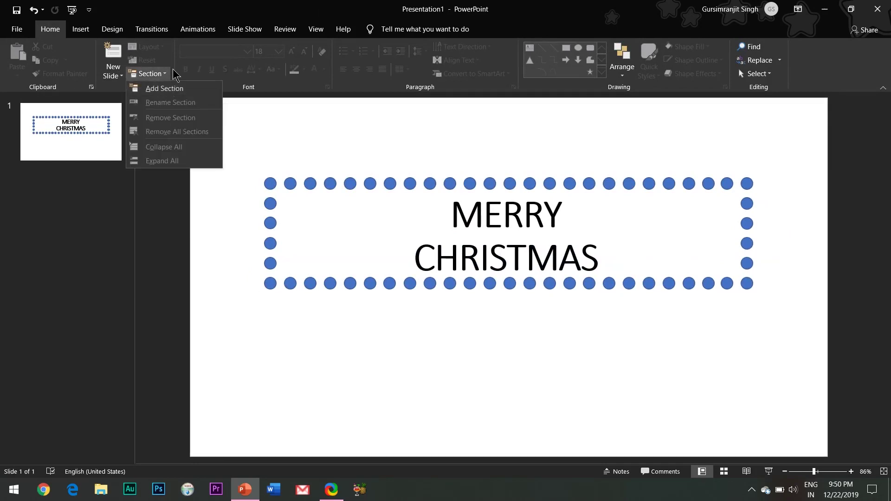
pyautogui.click(151, 29)
pyautogui.click(199, 29)
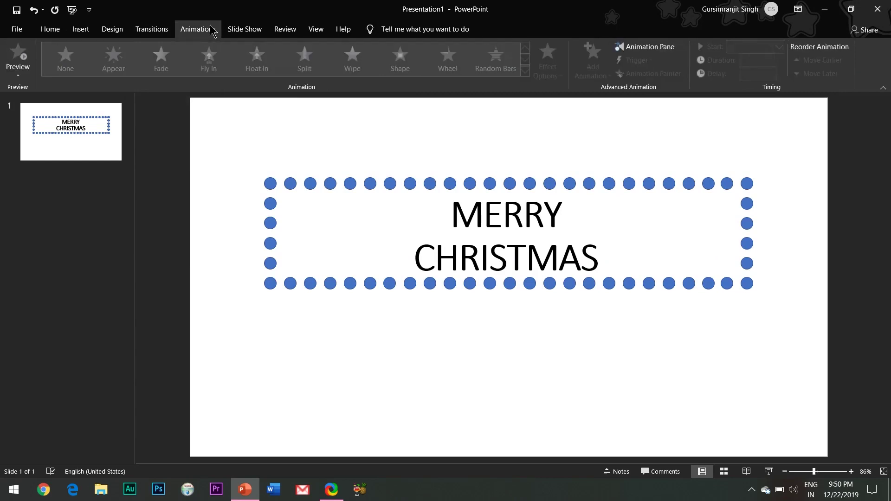
pyautogui.click(81, 30)
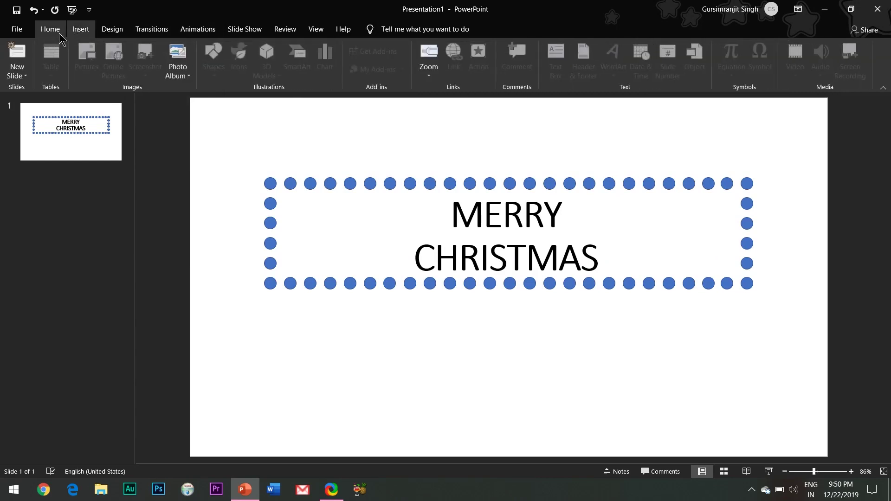
pyautogui.click(50, 29)
# - Open the Selection Pane and select Oval 65 together with Oval 63
pyautogui.click(761, 74)
pyautogui.click(794, 115)
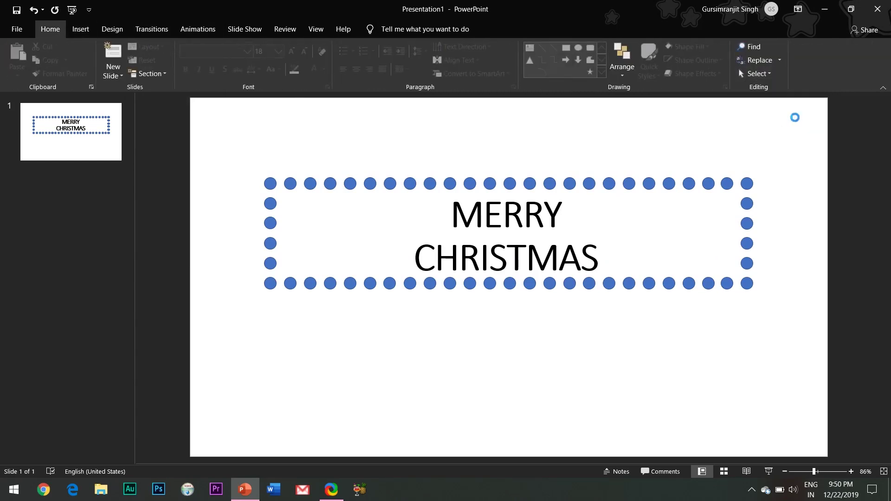
pyautogui.click(819, 151)
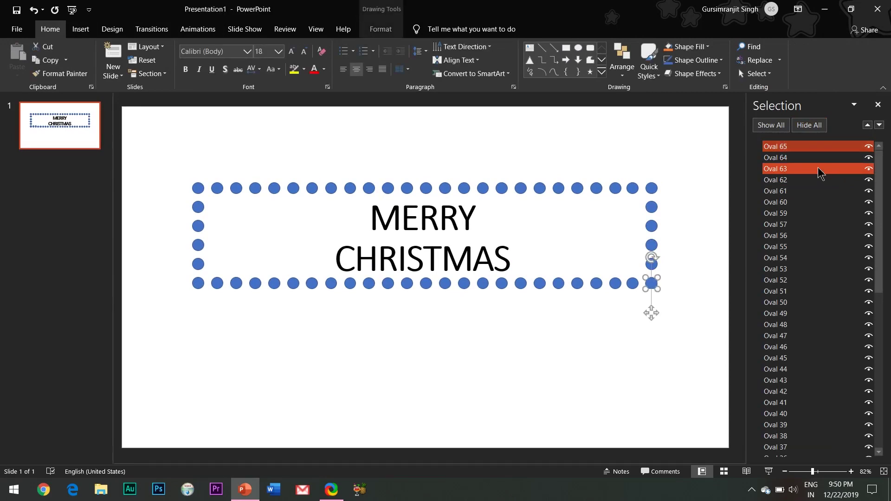
pyautogui.click(819, 169)
pyautogui.keyDown('ctrl'); pyautogui.click(801, 148); pyautogui.keyUp('ctrl')
pyautogui.click(794, 170)
pyautogui.click(787, 147)
pyautogui.keyDown('ctrl'); pyautogui.click(789, 169); pyautogui.keyUp('ctrl')
pyautogui.keyDown('ctrl'); pyautogui.click(785, 146); pyautogui.keyUp('ctrl')
# - Ctrl-add Oval 61, Oval 59 and further alternate ovals down the list
pyautogui.keyDown('ctrl'); pyautogui.click(790, 191); pyautogui.keyUp('ctrl')
pyautogui.keyDown('ctrl'); pyautogui.click(791, 213); pyautogui.keyUp('ctrl')
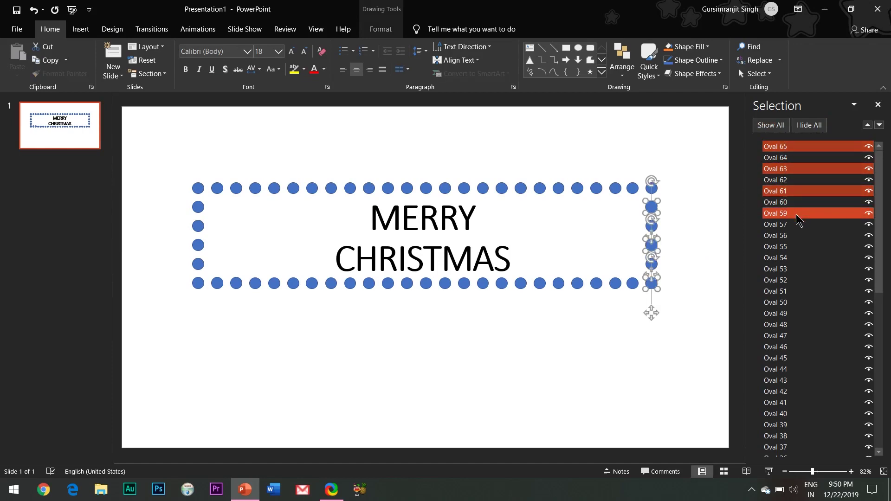
pyautogui.keyDown('ctrl'); pyautogui.click(791, 235); pyautogui.keyUp('ctrl')
pyautogui.keyDown('ctrl'); pyautogui.click(792, 246); pyautogui.keyUp('ctrl')
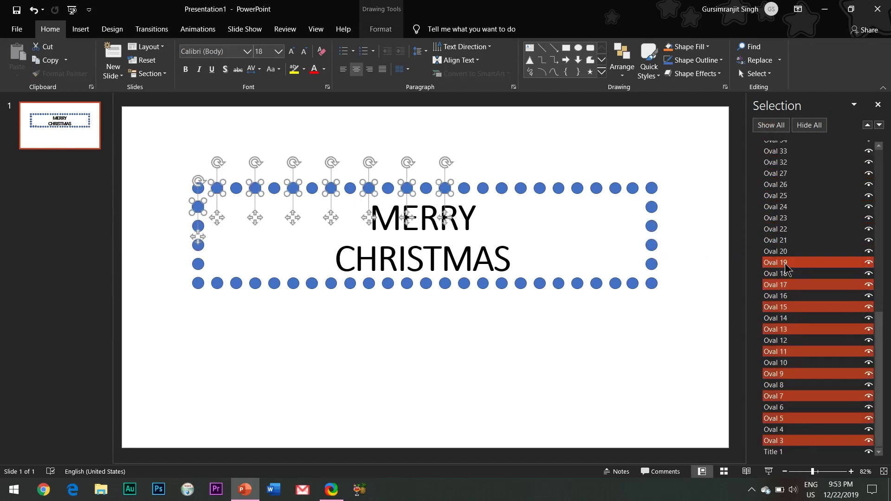
pyautogui.keyDown('ctrl'); pyautogui.click(784, 159); pyautogui.keyUp('ctrl')
pyautogui.keyDown('ctrl'); pyautogui.click(787, 202); pyautogui.keyUp('ctrl')
pyautogui.keyDown('ctrl'); pyautogui.click(788, 224); pyautogui.keyUp('ctrl')
pyautogui.keyDown('ctrl'); pyautogui.click(789, 247); pyautogui.keyUp('ctrl')
pyautogui.keyDown('ctrl'); pyautogui.click(791, 258); pyautogui.keyUp('ctrl')
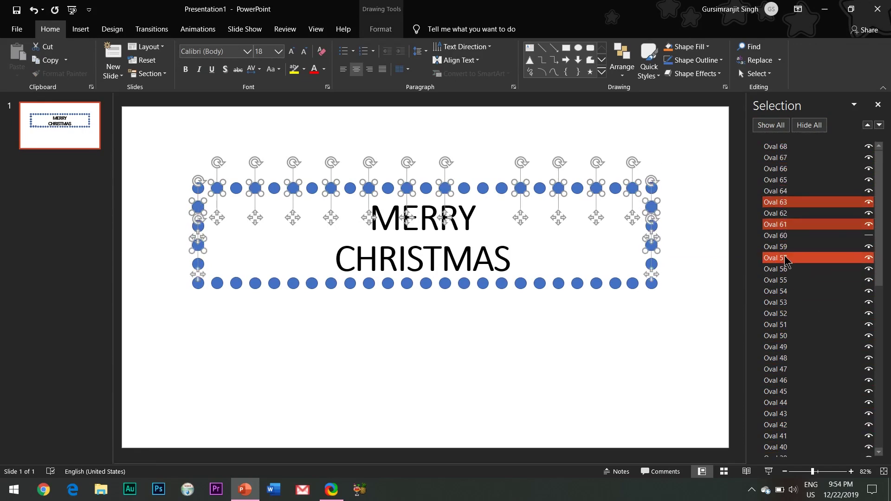
pyautogui.keyDown('ctrl'); pyautogui.click(792, 280); pyautogui.keyUp('ctrl')
pyautogui.keyDown('ctrl'); pyautogui.click(795, 303); pyautogui.keyUp('ctrl')
pyautogui.keyDown('ctrl'); pyautogui.click(797, 324); pyautogui.keyUp('ctrl')
pyautogui.keyDown('ctrl'); pyautogui.click(800, 347); pyautogui.keyUp('ctrl')
pyautogui.keyDown('ctrl'); pyautogui.click(802, 369); pyautogui.keyUp('ctrl')
pyautogui.scroll(-5, 809, 418)
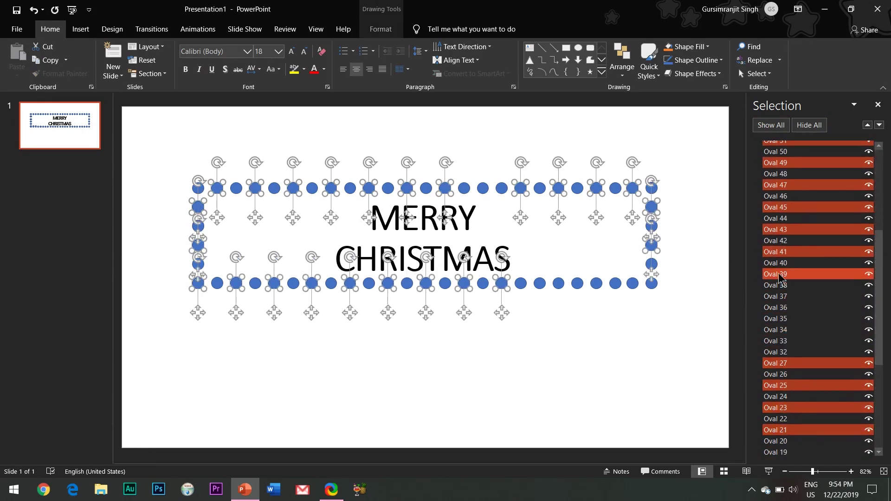
# - Add the remaining alternate lower-numbered ovals, plus Oval 65 again, to the selection
pyautogui.keyDown('ctrl'); pyautogui.click(780, 322); pyautogui.keyUp('ctrl')
pyautogui.keyDown('ctrl'); pyautogui.click(780, 345); pyautogui.keyUp('ctrl')
pyautogui.keyDown('ctrl'); pyautogui.click(779, 412); pyautogui.keyUp('ctrl')
pyautogui.scroll(-3, 780, 344)
pyautogui.scroll(10, 887, 323)
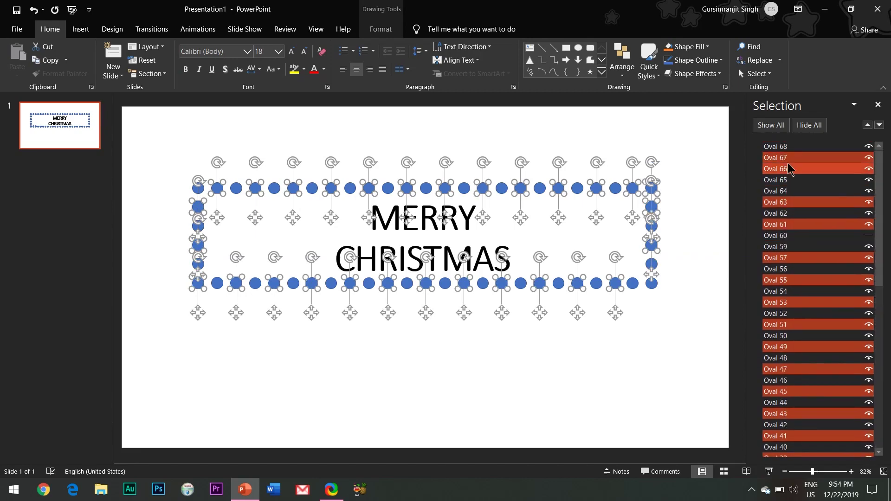
pyautogui.keyDown('ctrl'); pyautogui.click(780, 180); pyautogui.keyUp('ctrl')
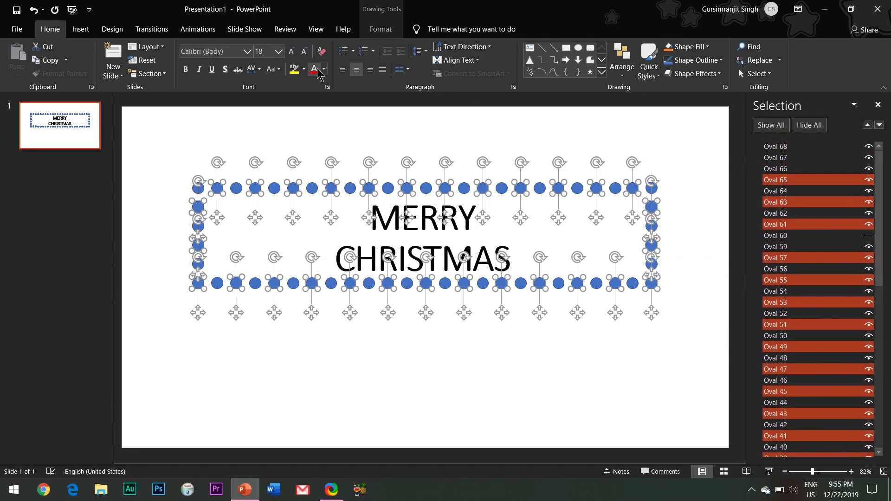
pyautogui.click(382, 30)
# - Fill the selected circles red and delete the stray blue circle on the left border
pyautogui.click(433, 47)
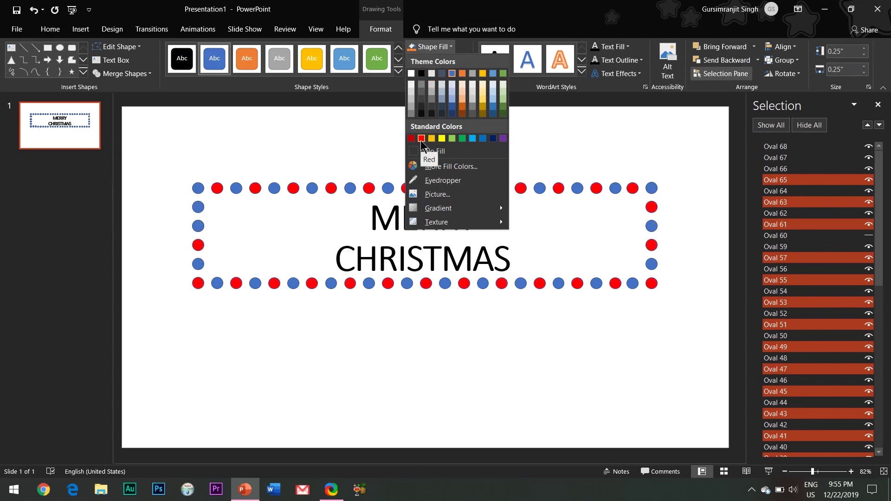
pyautogui.click(421, 139)
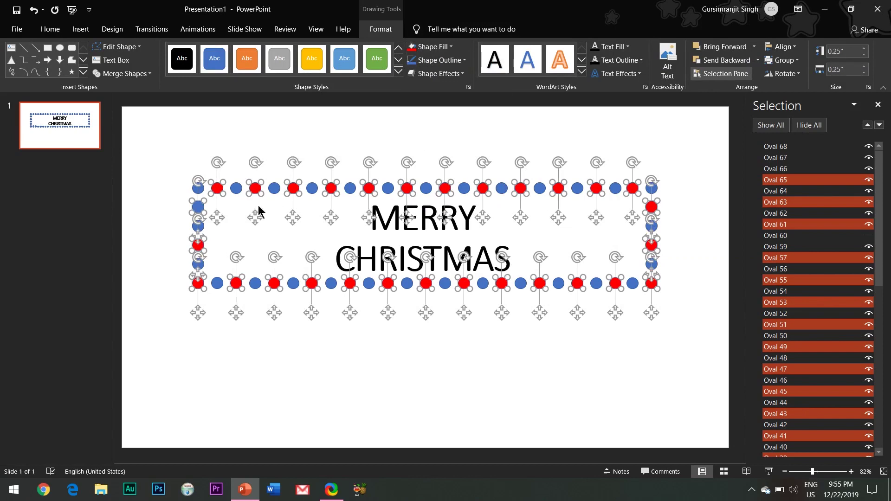
pyautogui.click(89, 243)
pyautogui.click(198, 207)
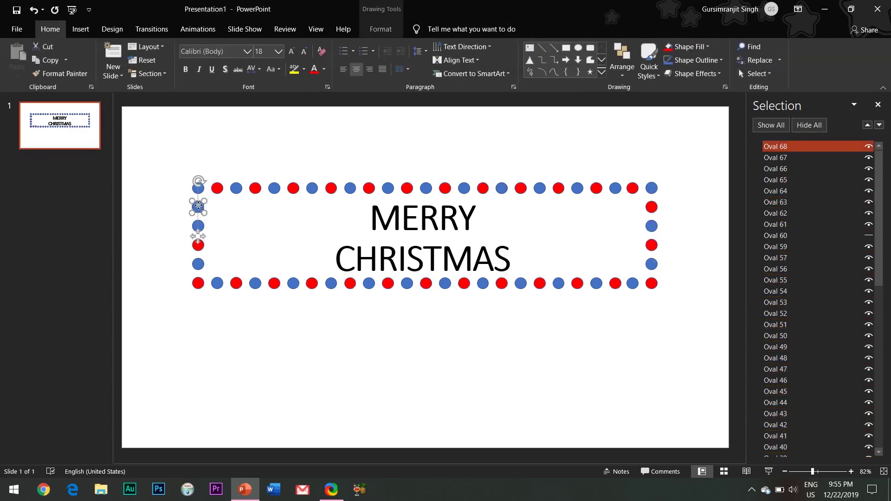
pyautogui.moveTo(197, 207); pyautogui.dragTo(171, 202)
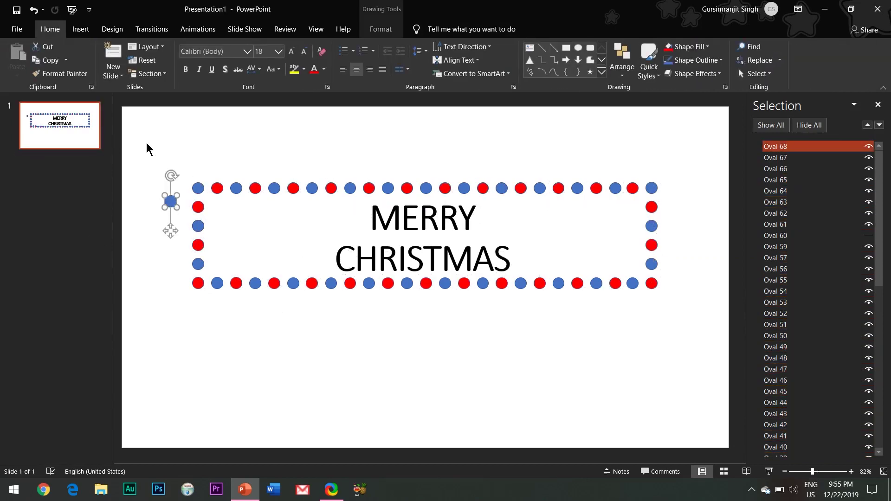
pyautogui.press('Delete')
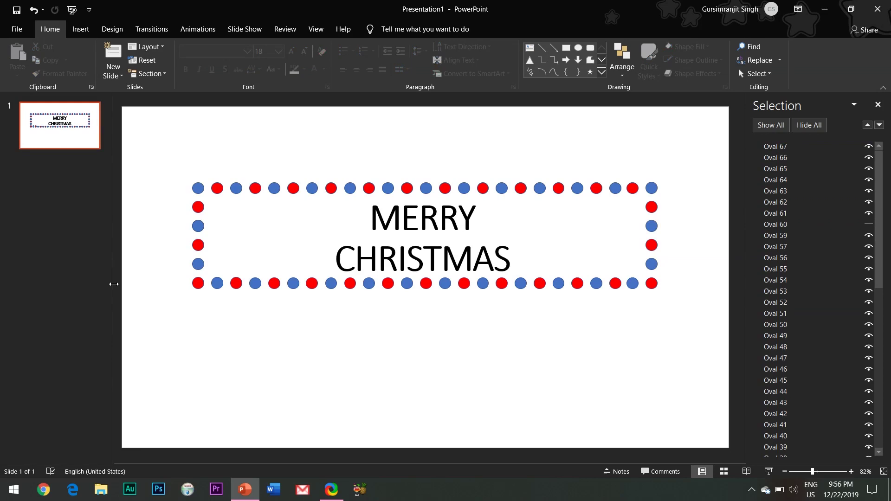
# - Select the top-left blue circle and Ctrl-add the other blue ovals in the Selection Pane
pyautogui.click(199, 189)
pyautogui.scroll(-10, 782, 348)
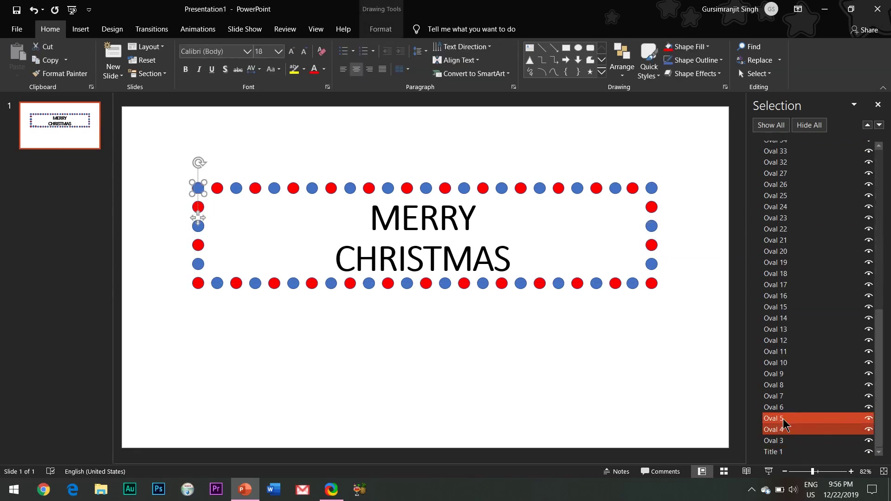
pyautogui.keyDown('ctrl'); pyautogui.click(782, 408); pyautogui.keyUp('ctrl')
pyautogui.keyDown('ctrl'); pyautogui.click(781, 363); pyautogui.keyUp('ctrl')
pyautogui.keyDown('ctrl'); pyautogui.click(782, 274); pyautogui.keyUp('ctrl')
pyautogui.keyDown('ctrl'); pyautogui.click(782, 207); pyautogui.keyUp('ctrl')
pyautogui.keyDown('ctrl'); pyautogui.click(782, 162); pyautogui.keyUp('ctrl')
pyautogui.moveTo(884, 330); pyautogui.dragTo(883, 257)
pyautogui.keyDown('ctrl'); pyautogui.click(782, 263); pyautogui.keyUp('ctrl')
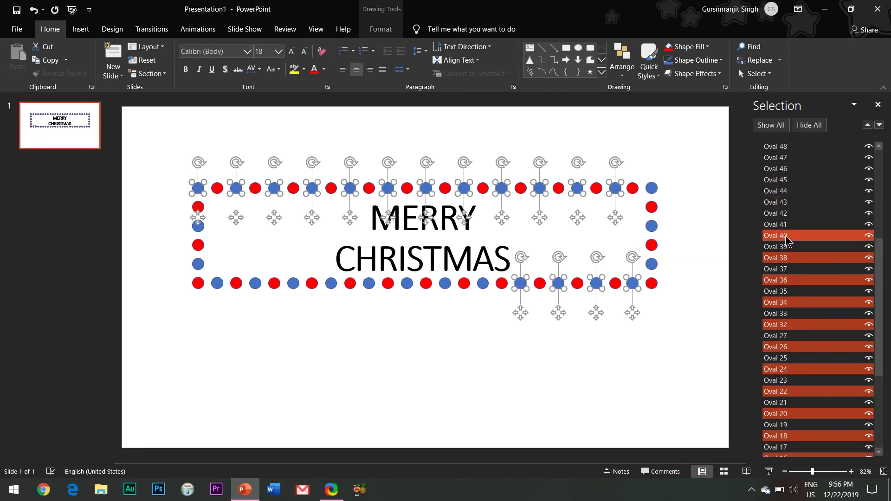
pyautogui.keyDown('ctrl'); pyautogui.click(781, 196); pyautogui.keyUp('ctrl')
pyautogui.scroll(5, 782, 209)
pyautogui.keyDown('ctrl'); pyautogui.click(782, 215); pyautogui.keyUp('ctrl')
pyautogui.keyDown('ctrl'); pyautogui.click(782, 171); pyautogui.keyUp('ctrl')
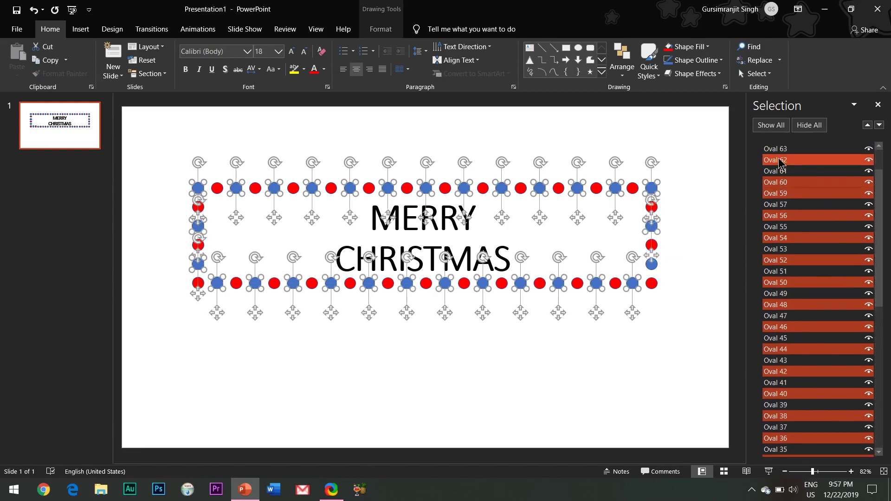
pyautogui.scroll(1, 782, 159)
pyautogui.keyDown('ctrl'); pyautogui.click(782, 179); pyautogui.keyUp('ctrl')
# - Fill the selected blue circles with green
pyautogui.click(381, 29)
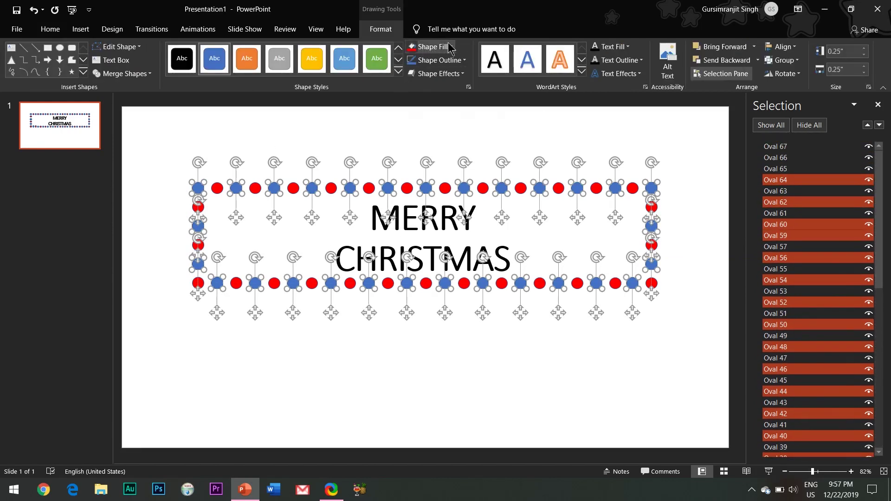
pyautogui.click(432, 47)
pyautogui.click(466, 141)
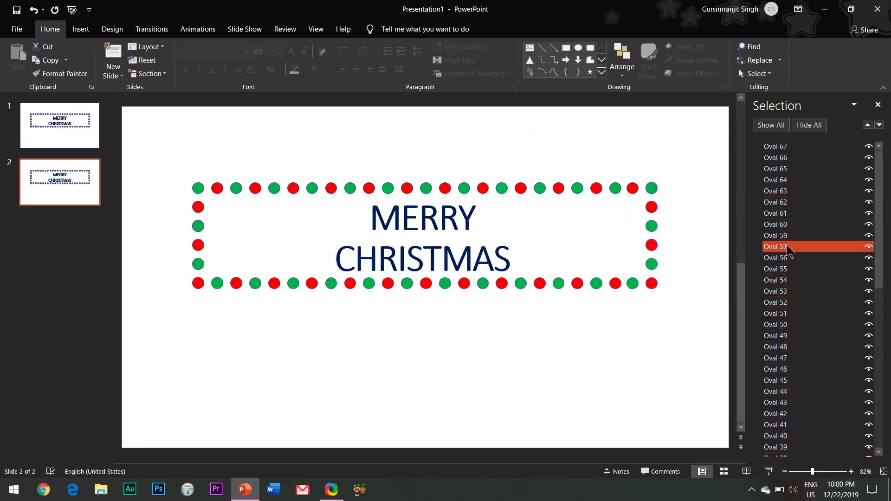
pyautogui.scroll(-10, 789, 248)
# - On slide 2, select the red border circles and fill them green
pyautogui.keyDown('ctrl'); pyautogui.click(800, 425); pyautogui.keyUp('ctrl')
pyautogui.keyDown('ctrl'); pyautogui.click(794, 313); pyautogui.keyUp('ctrl')
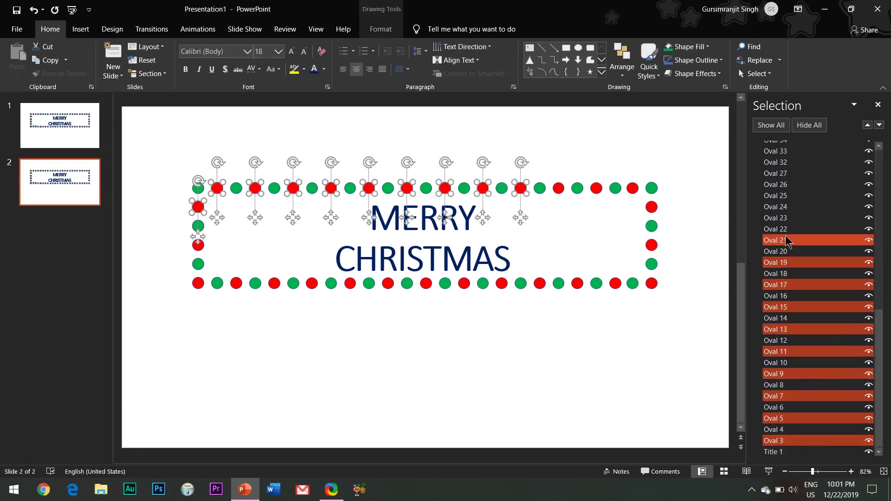
pyautogui.keyDown('ctrl'); pyautogui.click(786, 232); pyautogui.keyUp('ctrl')
pyautogui.keyDown('ctrl'); pyautogui.click(781, 175); pyautogui.keyUp('ctrl')
pyautogui.scroll(5, 782, 209)
pyautogui.keyDown('ctrl'); pyautogui.click(775, 169); pyautogui.keyUp('ctrl')
pyautogui.keyDown('ctrl'); pyautogui.click(775, 191); pyautogui.keyUp('ctrl')
pyautogui.keyDown('ctrl'); pyautogui.click(775, 213); pyautogui.keyUp('ctrl')
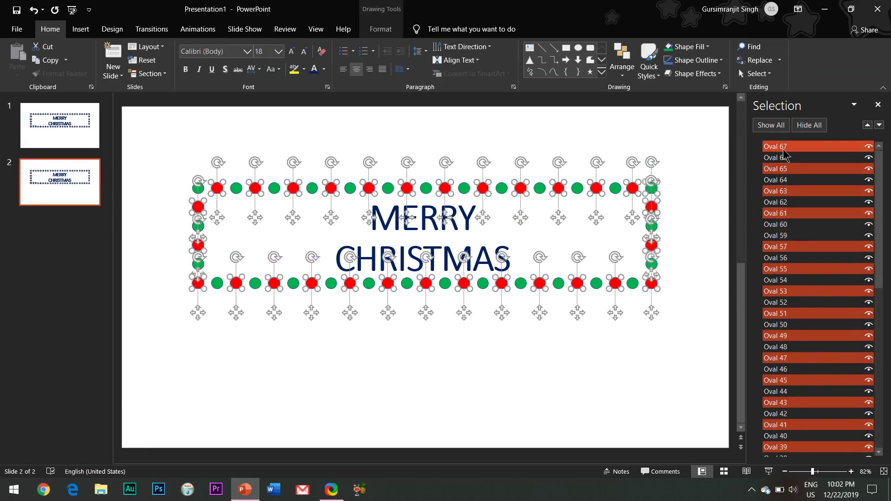
pyautogui.click(381, 29)
pyautogui.click(432, 46)
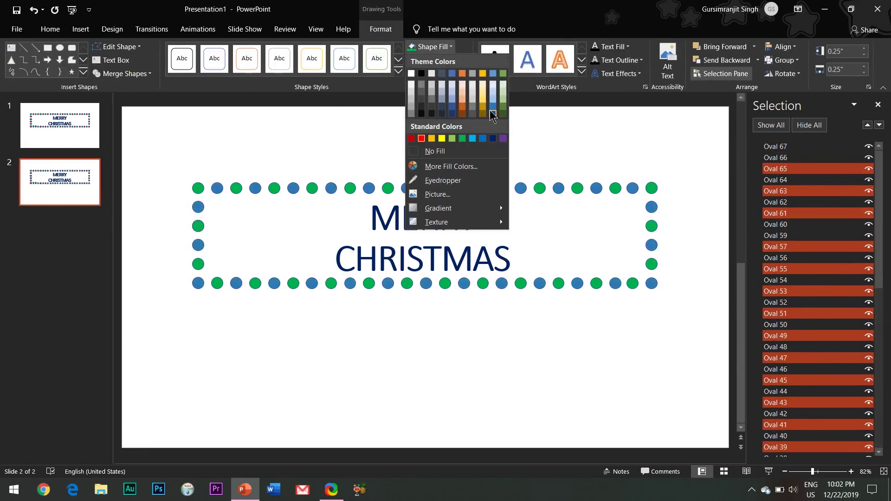
pyautogui.click(462, 137)
pyautogui.scroll(-10, 788, 418)
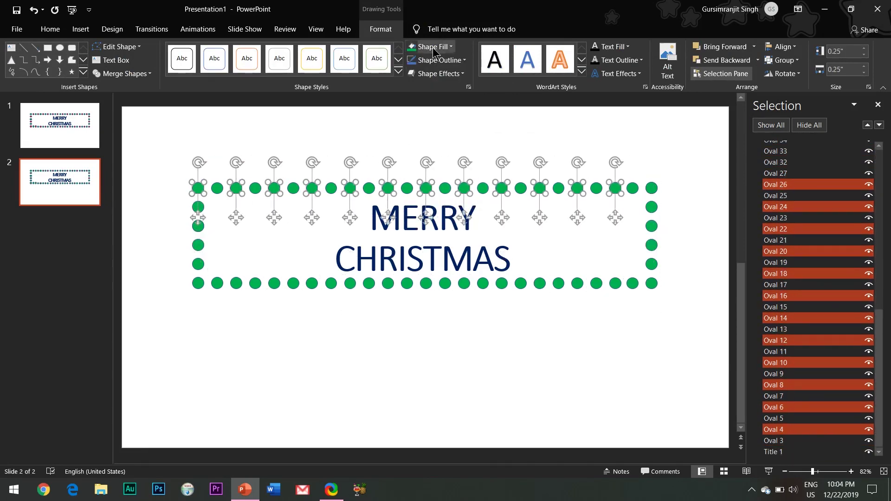
# - Select the alternate circles, fill them red, and clear the selection
pyautogui.keyDown('ctrl'); pyautogui.click(790, 224); pyautogui.keyUp('ctrl')
pyautogui.keyDown('ctrl'); pyautogui.click(791, 258); pyautogui.keyUp('ctrl')
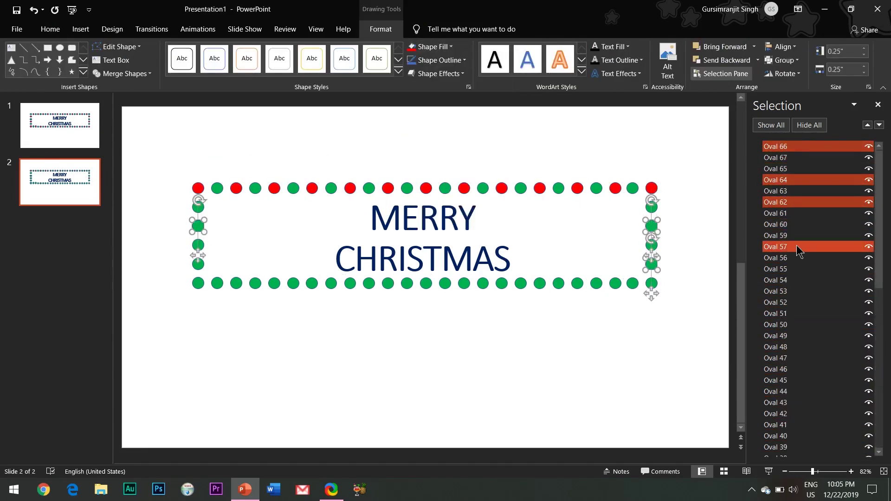
pyautogui.keyDown('ctrl'); pyautogui.click(790, 303); pyautogui.keyUp('ctrl')
pyautogui.keyDown('ctrl'); pyautogui.click(791, 346); pyautogui.keyUp('ctrl')
pyautogui.scroll(-5, 790, 341)
pyautogui.click(451, 46)
pyautogui.click(426, 138)
pyautogui.click(136, 174)
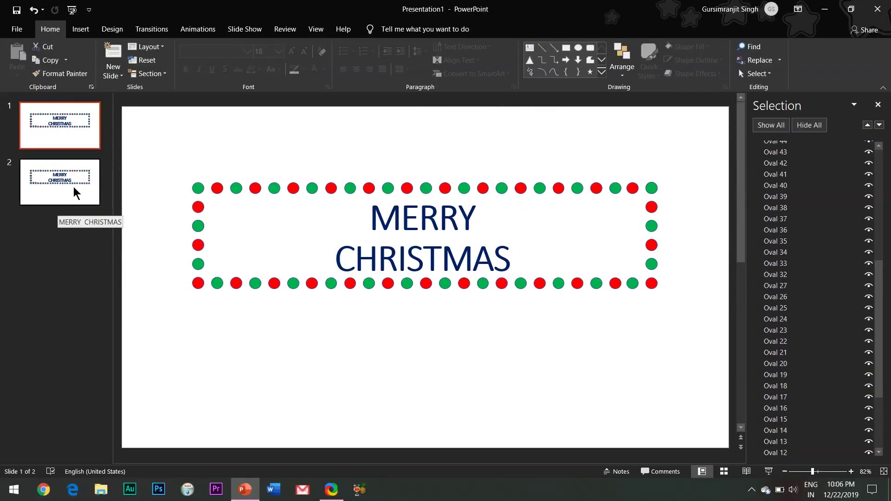
# - Set both slides to advance After .10 seconds instead of On Mouse Click
pyautogui.keyDown('shift'); pyautogui.click(70, 197); pyautogui.keyUp('shift')
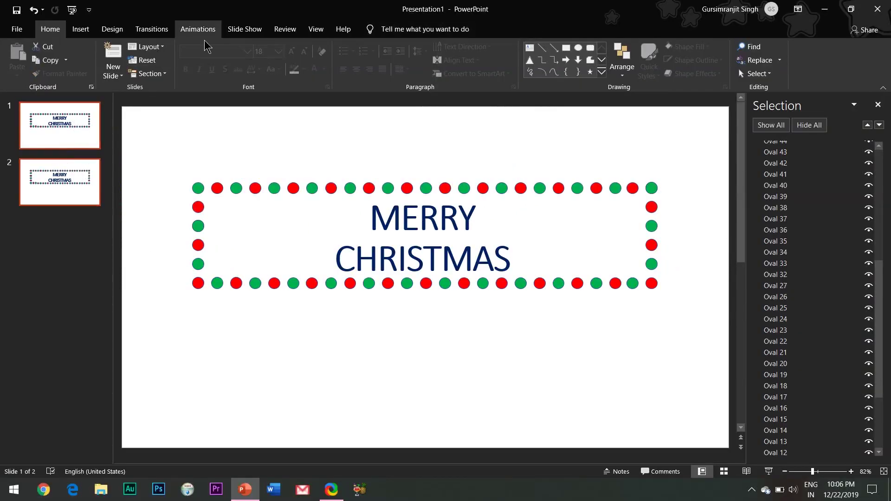
pyautogui.click(156, 34)
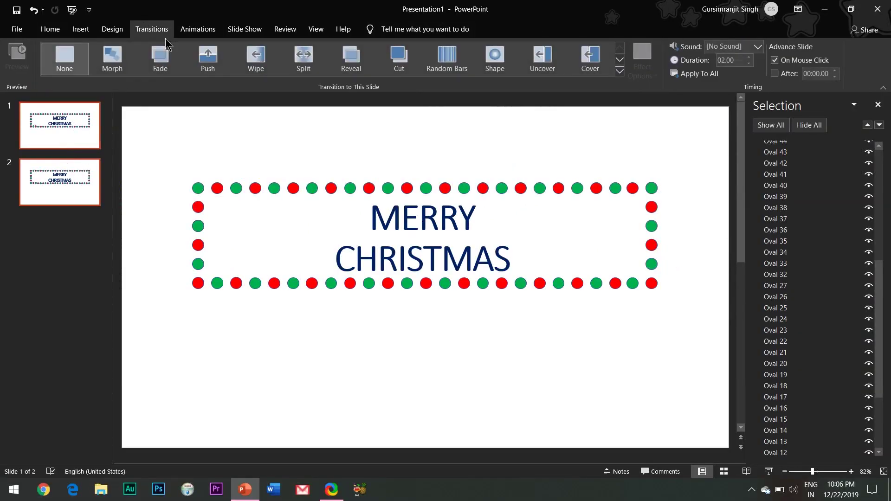
pyautogui.click(776, 60)
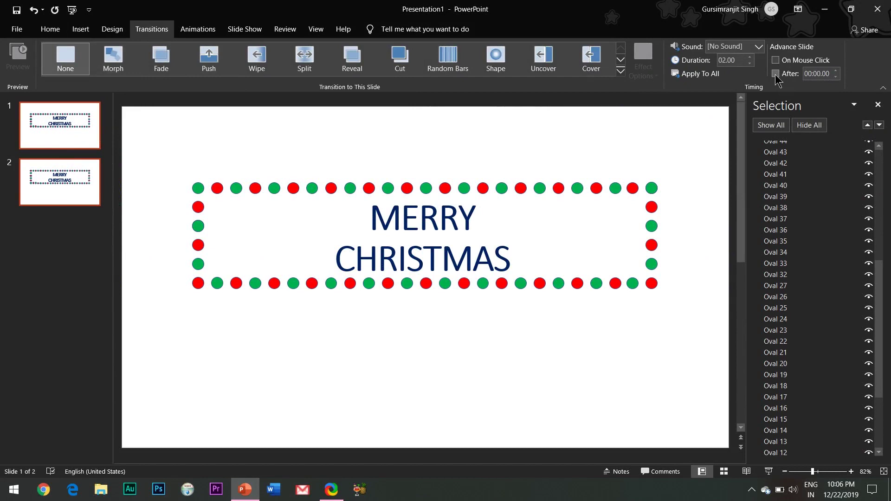
pyautogui.click(775, 74)
pyautogui.press('BackSpace')
pyautogui.write('.1')
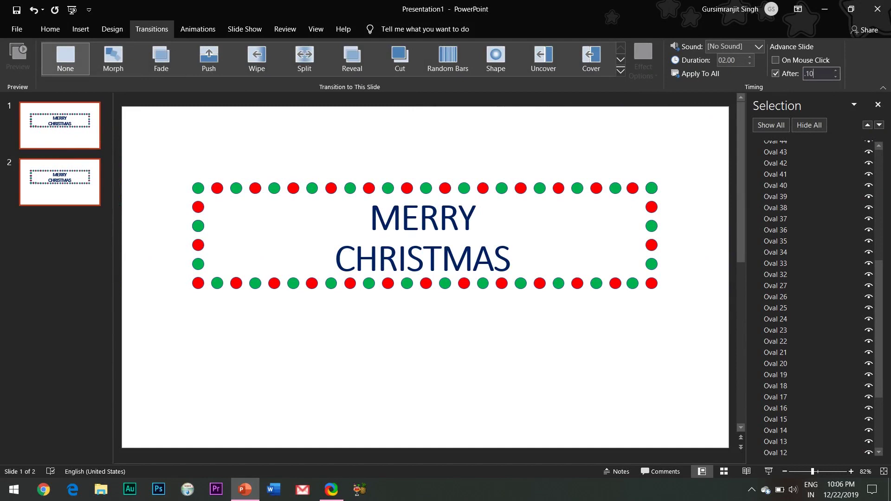
pyautogui.press('Return')
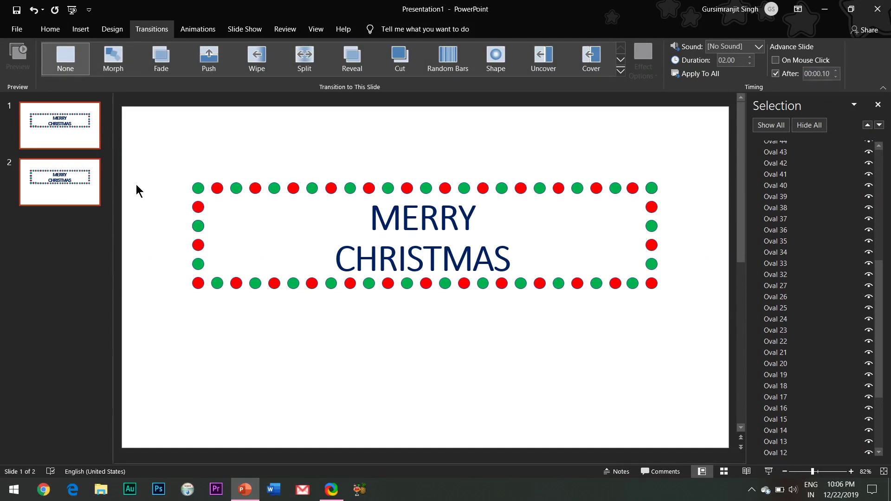
pyautogui.click(9, 293)
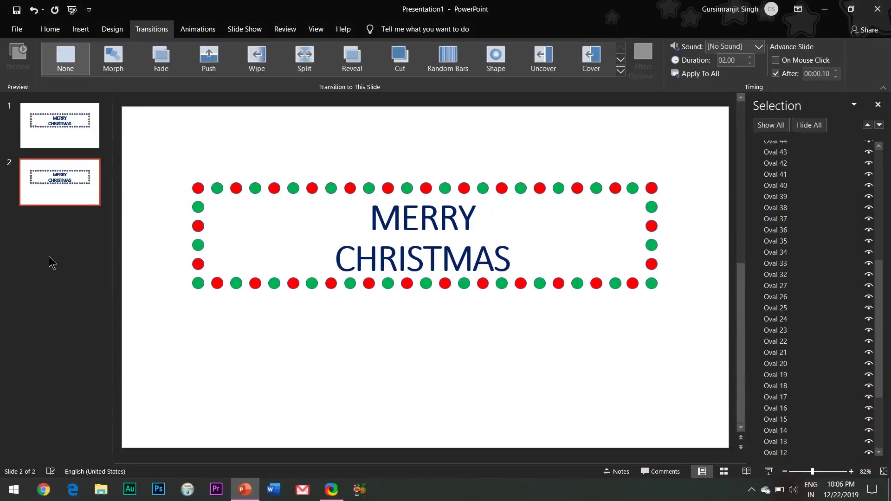
# - In Set Up Slide Show, turn on 'Loop continuously until Esc'
pyautogui.click(244, 37)
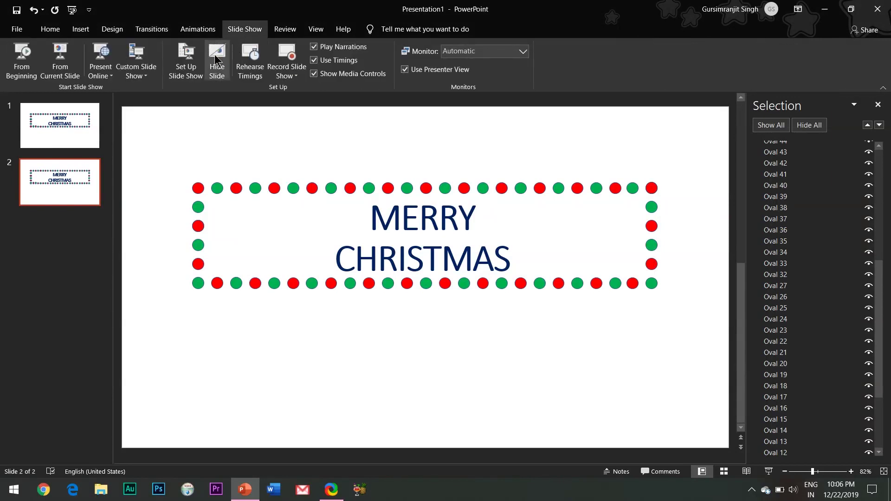
pyautogui.click(197, 72)
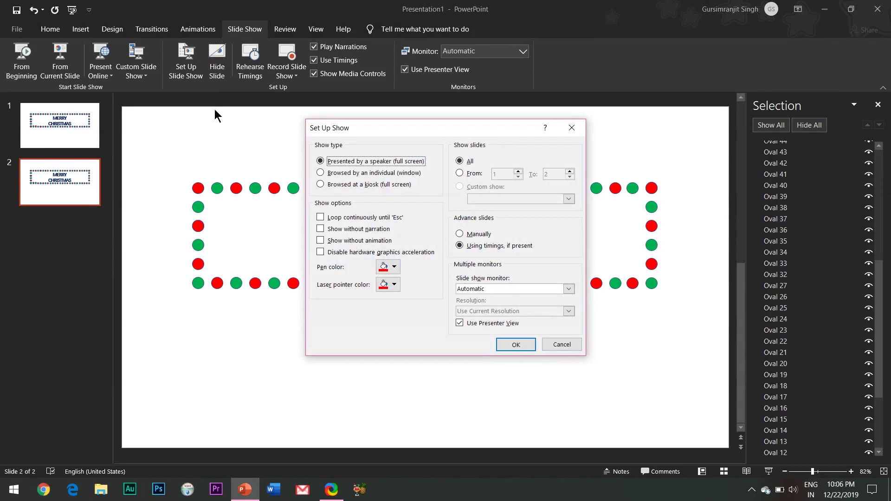
pyautogui.click(321, 218)
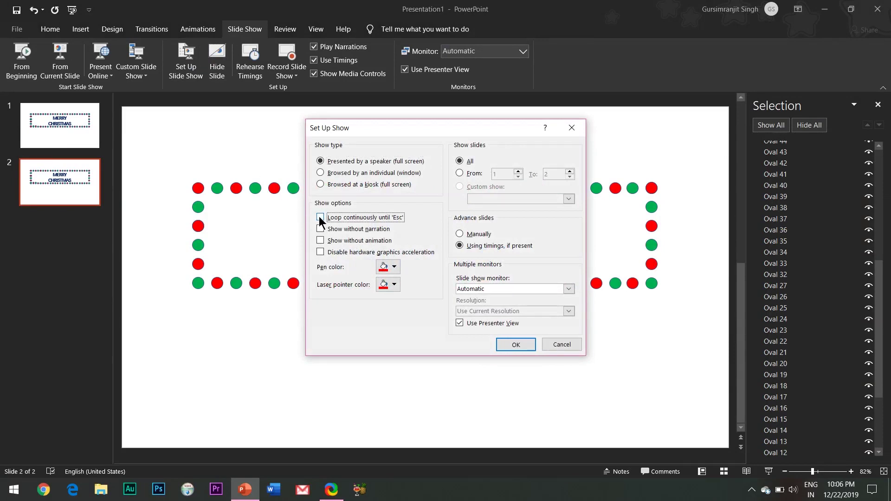